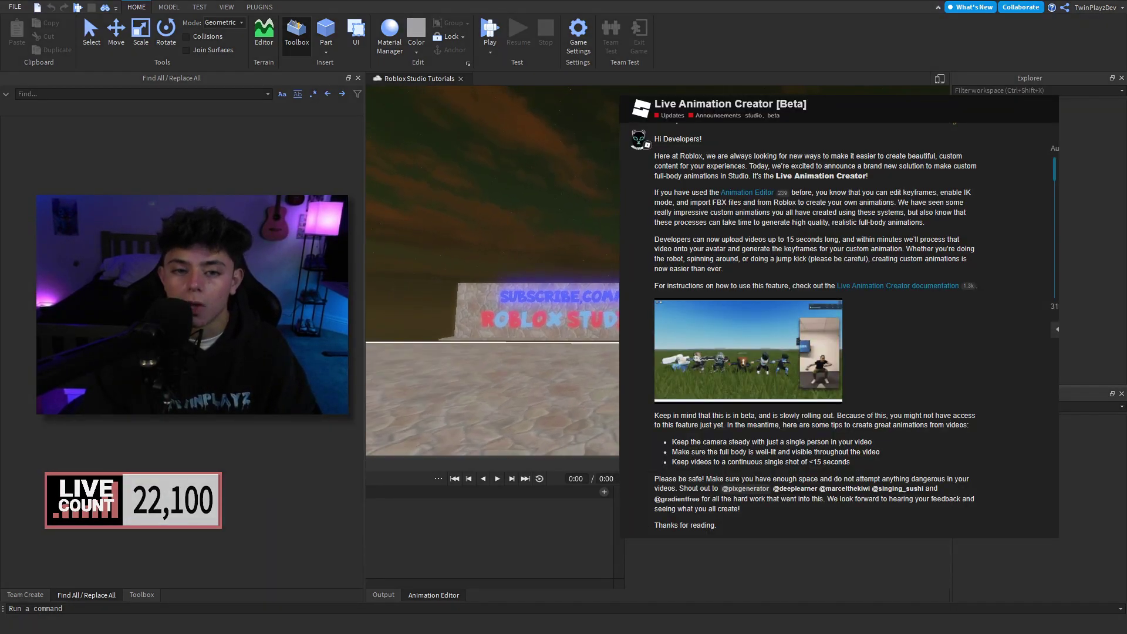
Confirm Live Animation Creator is checked under File > Beta Features and save.
{"action": "left_click", "coordinate": [15, 8]}
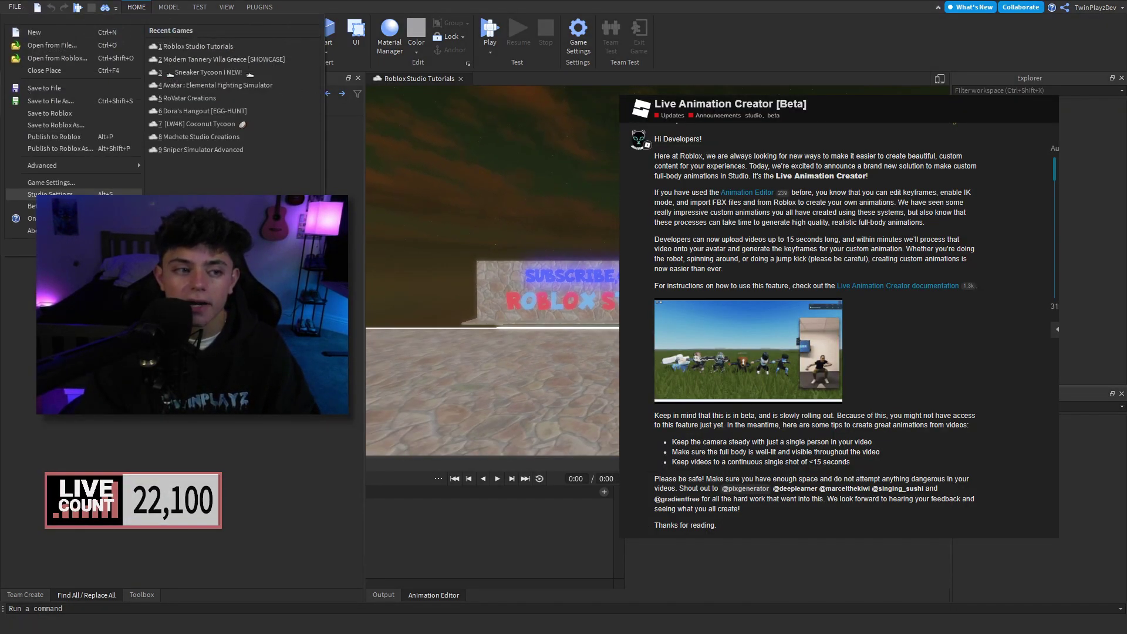
{"action": "left_click", "coordinate": [27, 208]}
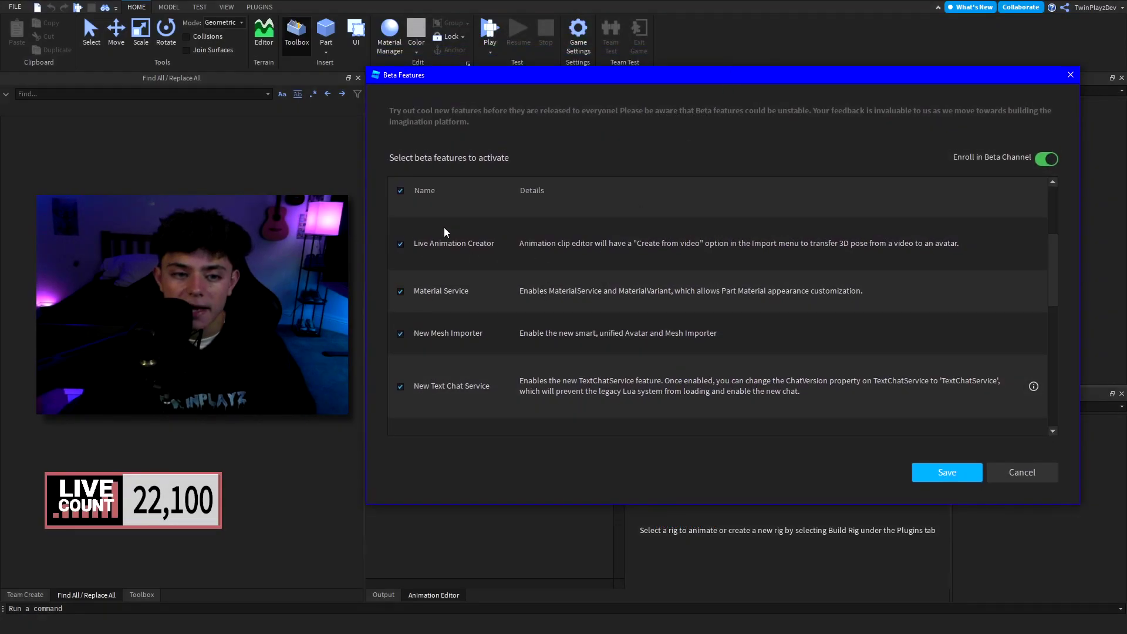
{"action": "scroll", "coordinate": [489, 275], "scroll_direction": "down", "scroll_amount": 5}
{"action": "scroll", "coordinate": [918, 273], "scroll_direction": "up", "scroll_amount": 10}
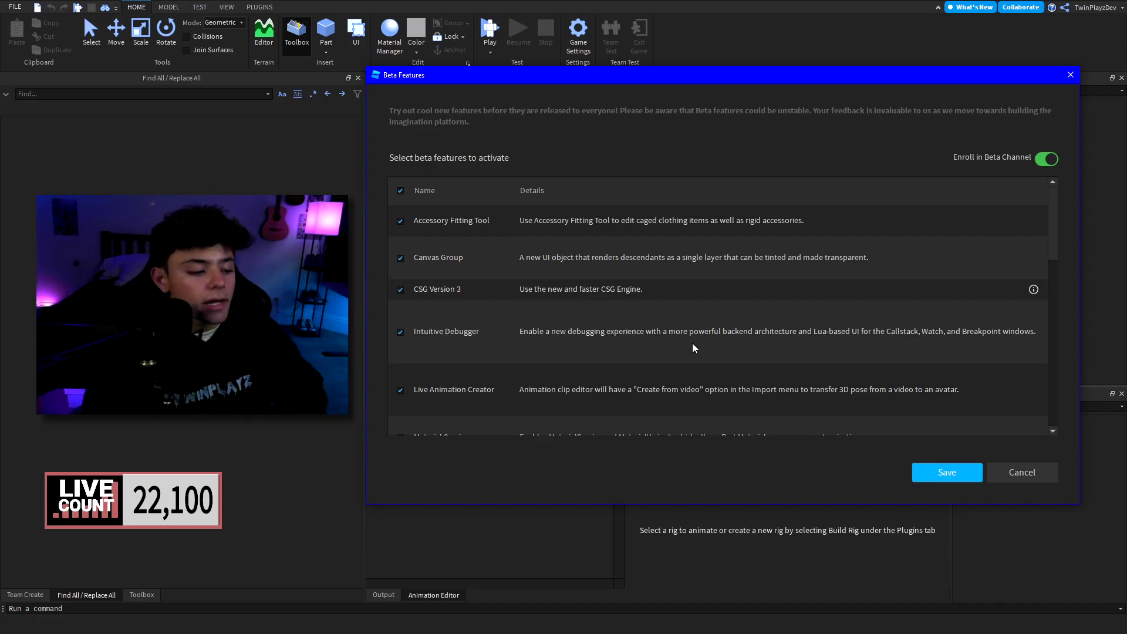
{"action": "scroll", "coordinate": [435, 373], "scroll_direction": "down", "scroll_amount": 3}
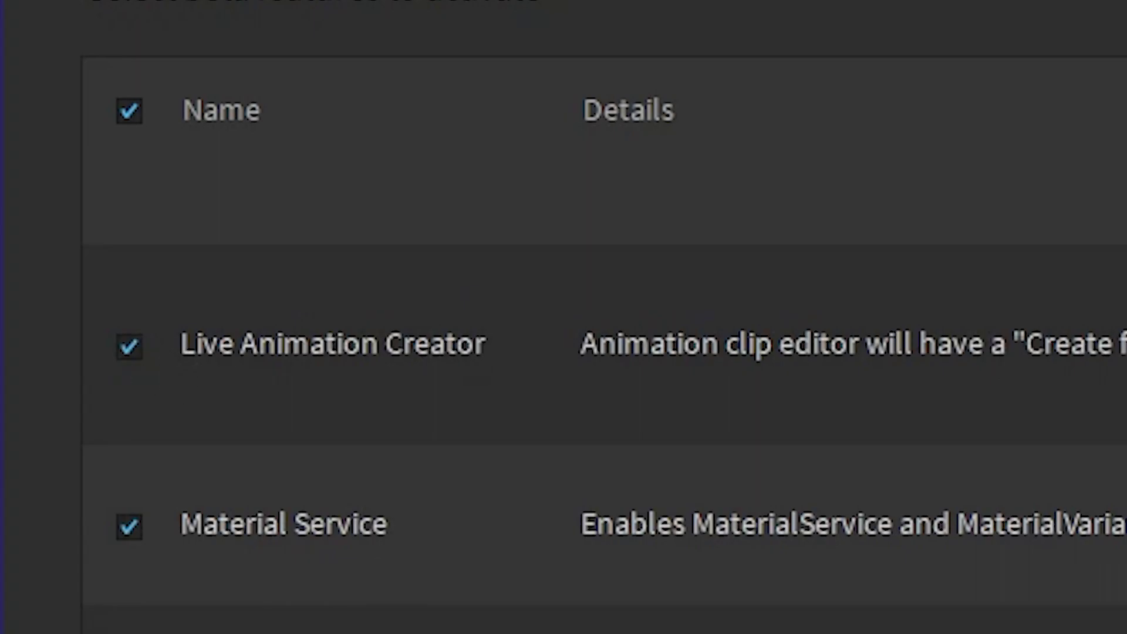
{"action": "left_click", "coordinate": [957, 471]}
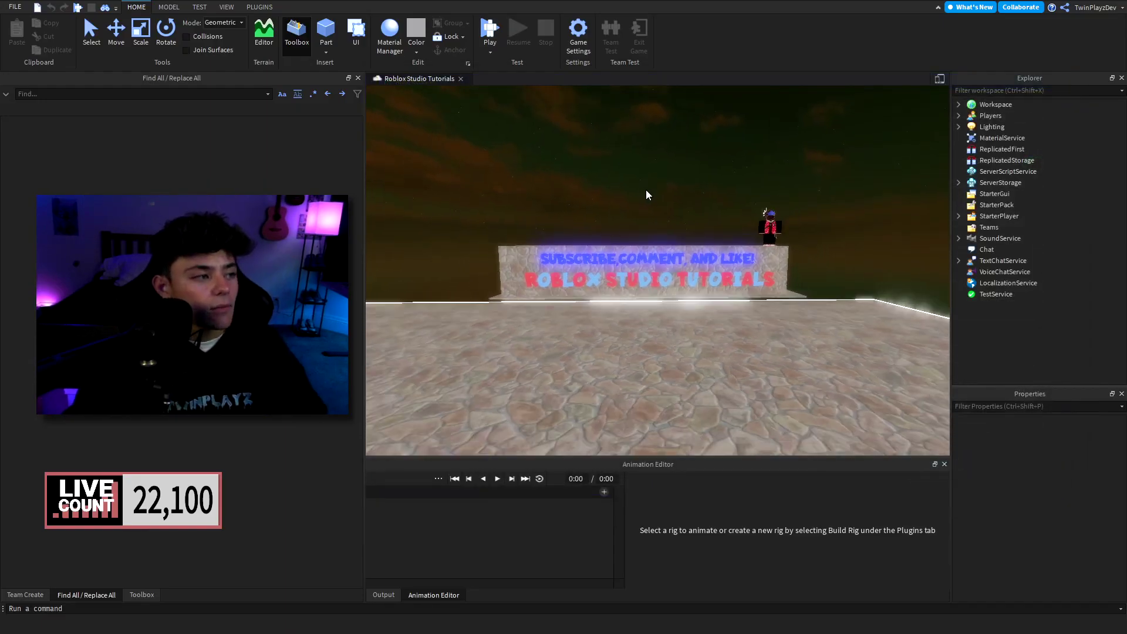
{"action": "scroll", "coordinate": [649, 197], "scroll_direction": "down", "scroll_amount": 5}
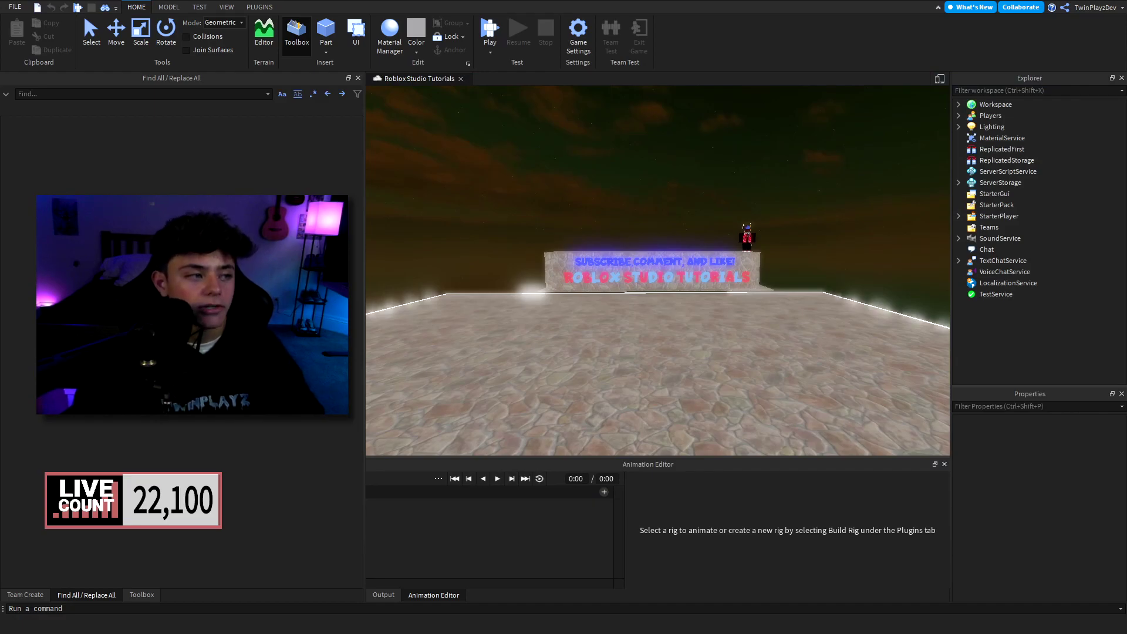
Insert the user's avatar as a rig with the Character Inserter plugin.
{"action": "left_click", "coordinate": [262, 7]}
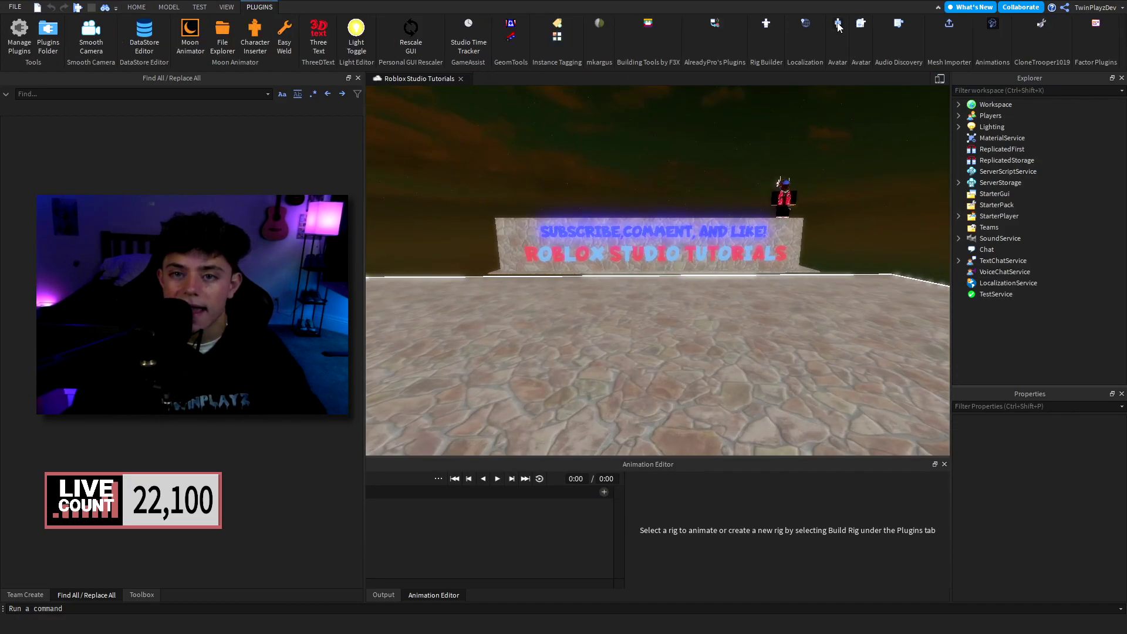
{"action": "scroll", "coordinate": [629, 130], "scroll_direction": "down", "scroll_amount": 5}
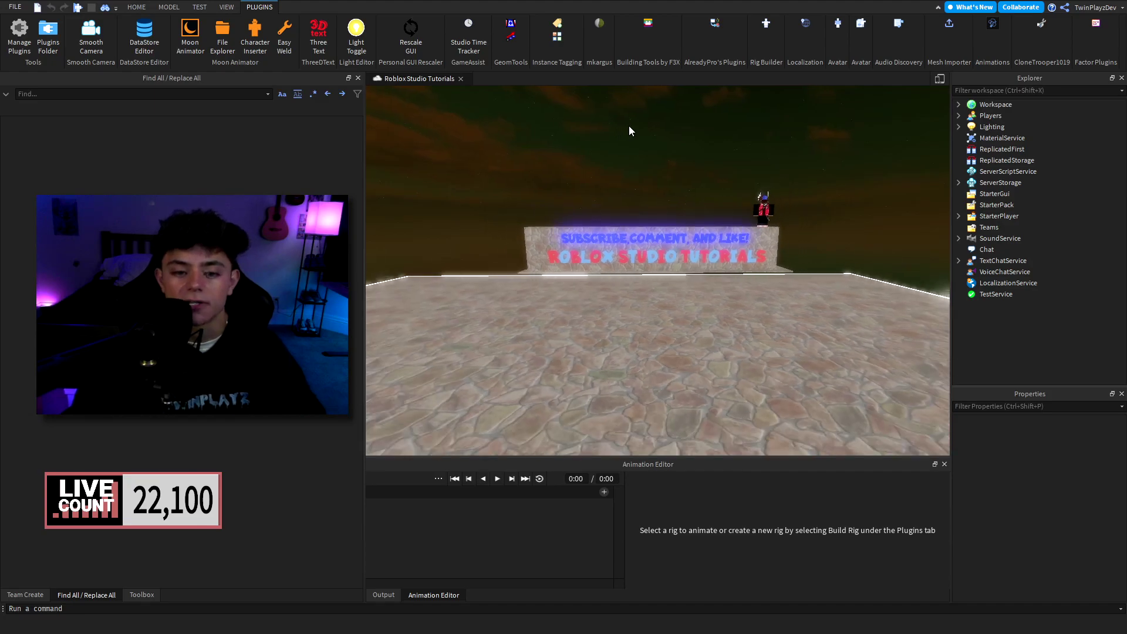
{"action": "scroll", "coordinate": [629, 130], "scroll_direction": "up", "scroll_amount": 3}
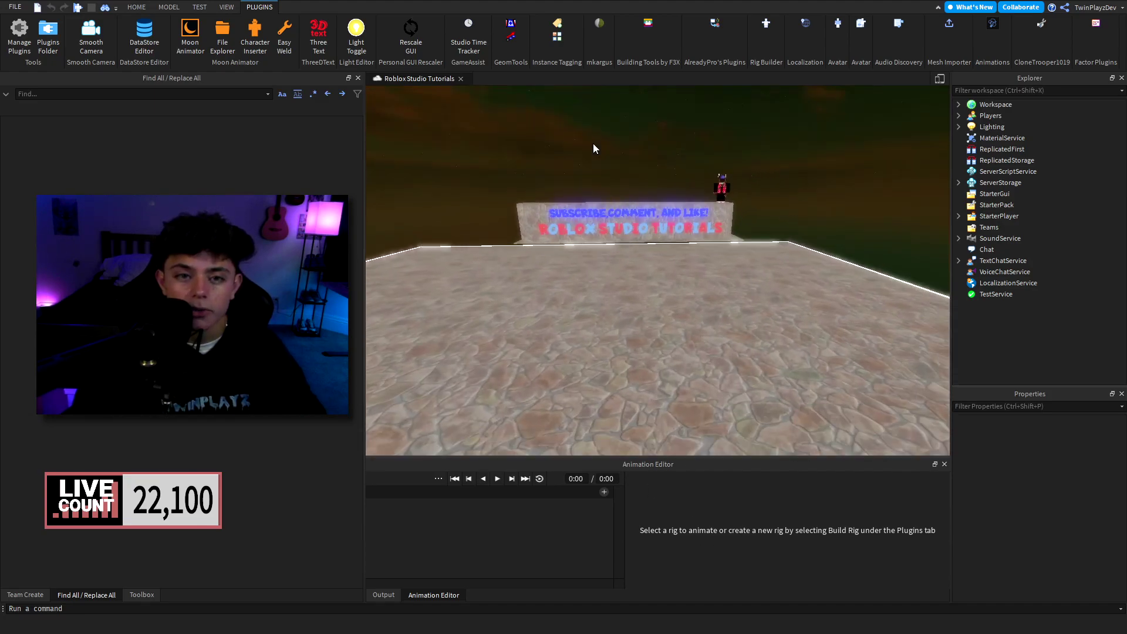
{"action": "scroll", "coordinate": [593, 144], "scroll_direction": "up", "scroll_amount": 2}
{"action": "scroll", "coordinate": [675, 104], "scroll_direction": "up", "scroll_amount": 3}
{"action": "scroll", "coordinate": [676, 104], "scroll_direction": "down", "scroll_amount": 2}
{"action": "left_click", "coordinate": [255, 37]}
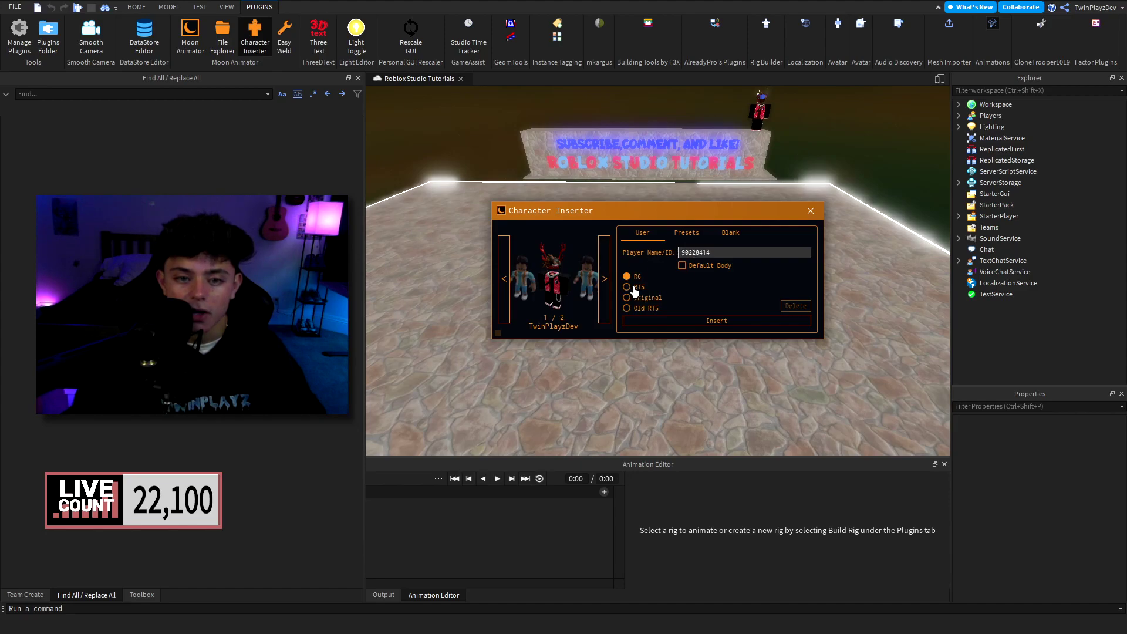
{"action": "left_click", "coordinate": [671, 322]}
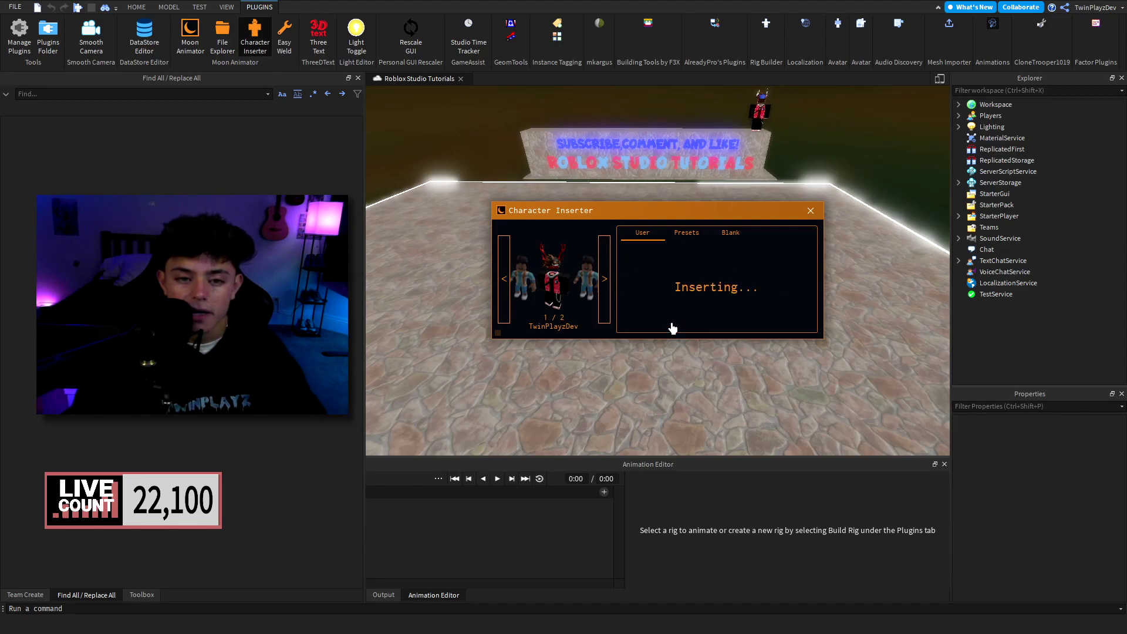
Select the avatar rig, create the Test Rig animation, and dismiss the curve editor tip.
{"action": "left_click", "coordinate": [810, 212]}
{"action": "scroll", "coordinate": [680, 262], "scroll_direction": "down", "scroll_amount": 3}
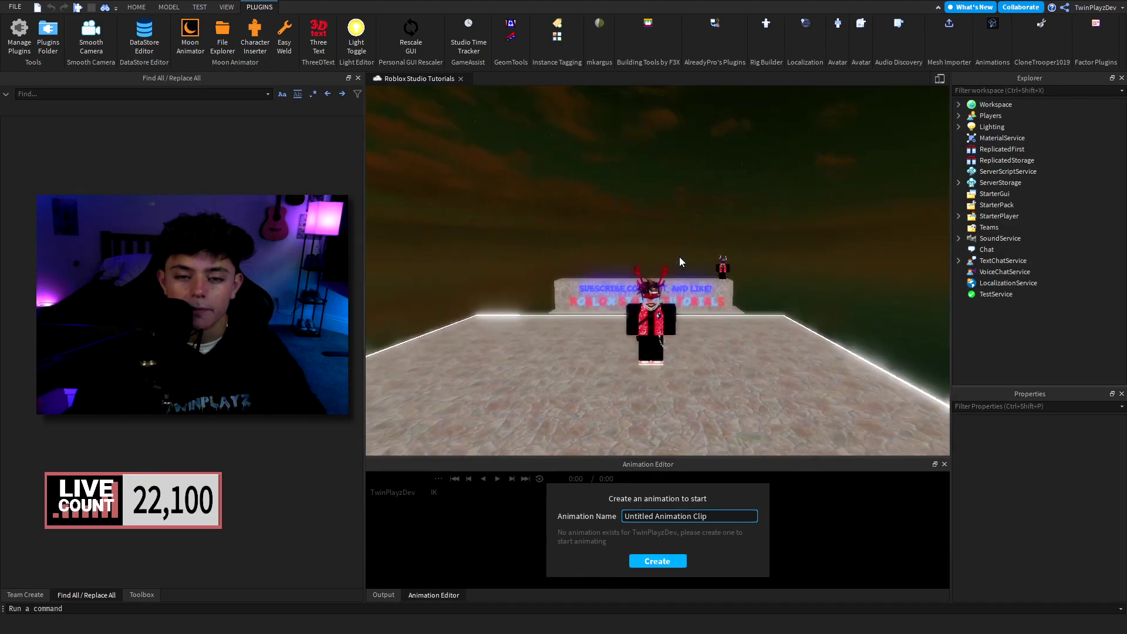
{"action": "scroll", "coordinate": [680, 261], "scroll_direction": "up", "scroll_amount": 5}
{"action": "scroll", "coordinate": [705, 317], "scroll_direction": "down", "scroll_amount": 4}
{"action": "scroll", "coordinate": [723, 371], "scroll_direction": "up", "scroll_amount": 3}
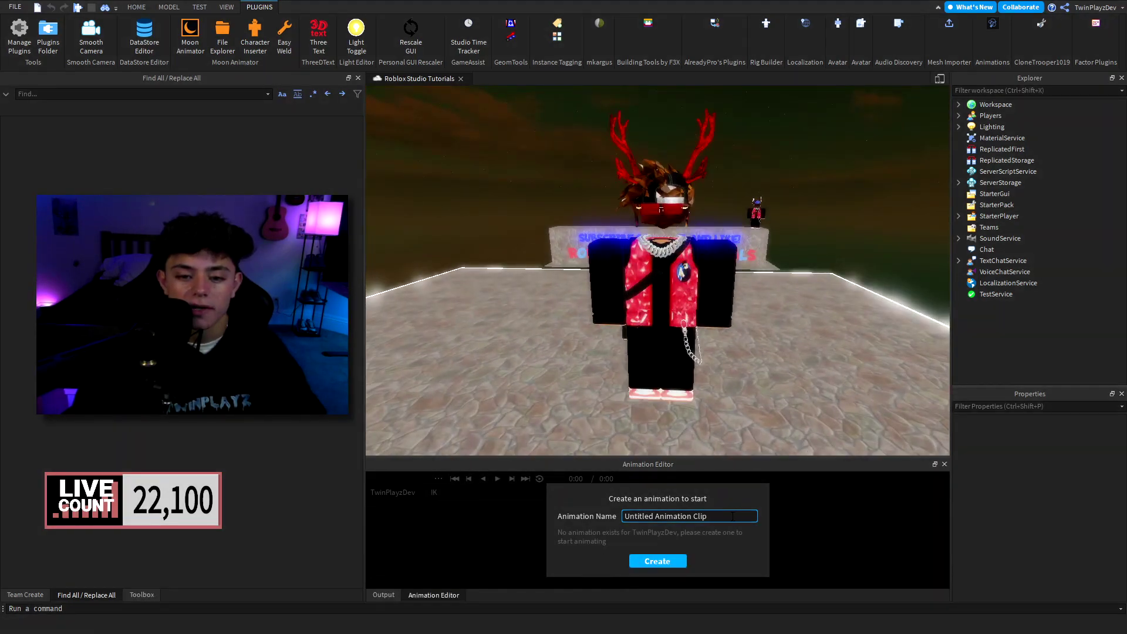
{"action": "type", "text": "Tes"}
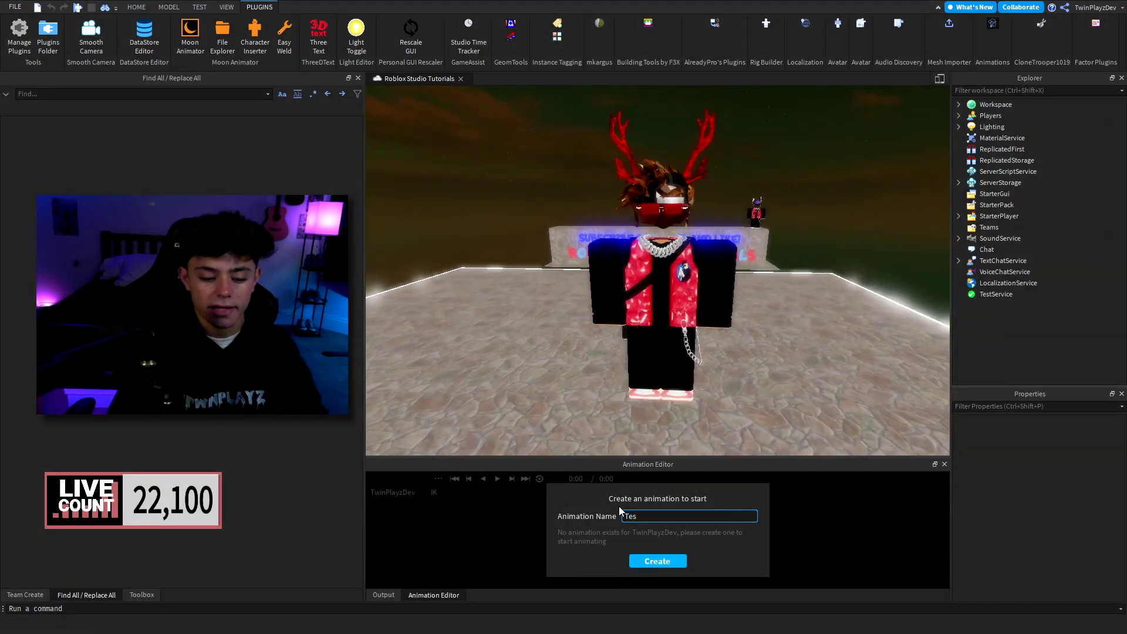
{"action": "type", "text": "t Rig"}
{"action": "left_click", "coordinate": [671, 564]}
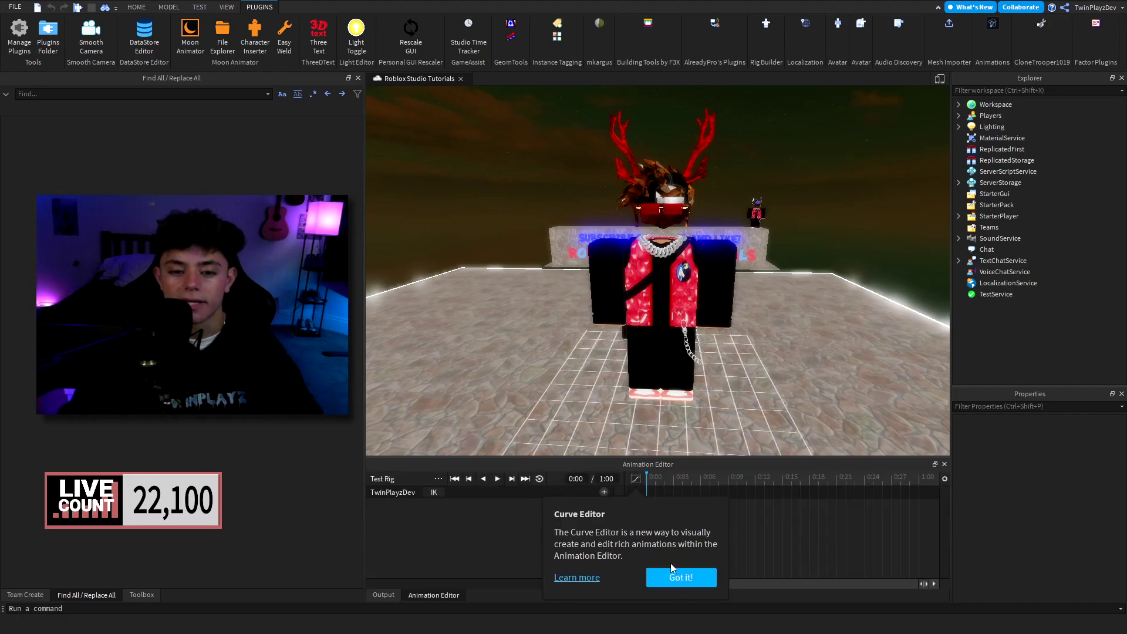
{"action": "scroll", "coordinate": [677, 297], "scroll_direction": "down", "scroll_amount": 3}
{"action": "scroll", "coordinate": [691, 296], "scroll_direction": "down", "scroll_amount": 3}
{"action": "scroll", "coordinate": [680, 219], "scroll_direction": "up", "scroll_amount": 5}
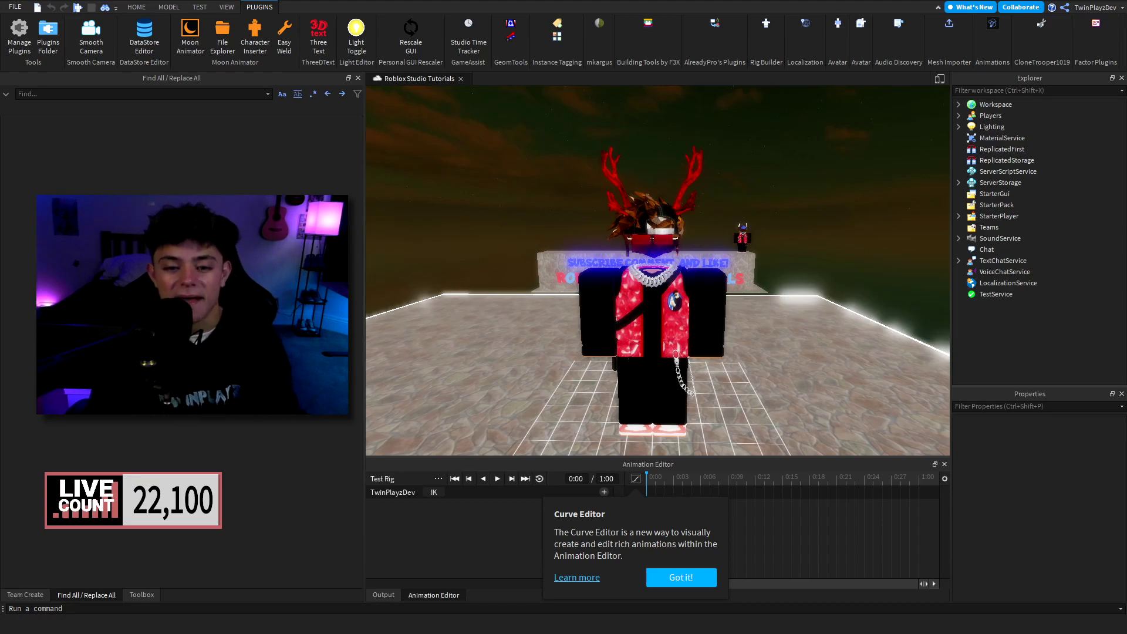
{"action": "left_click", "coordinate": [680, 586]}
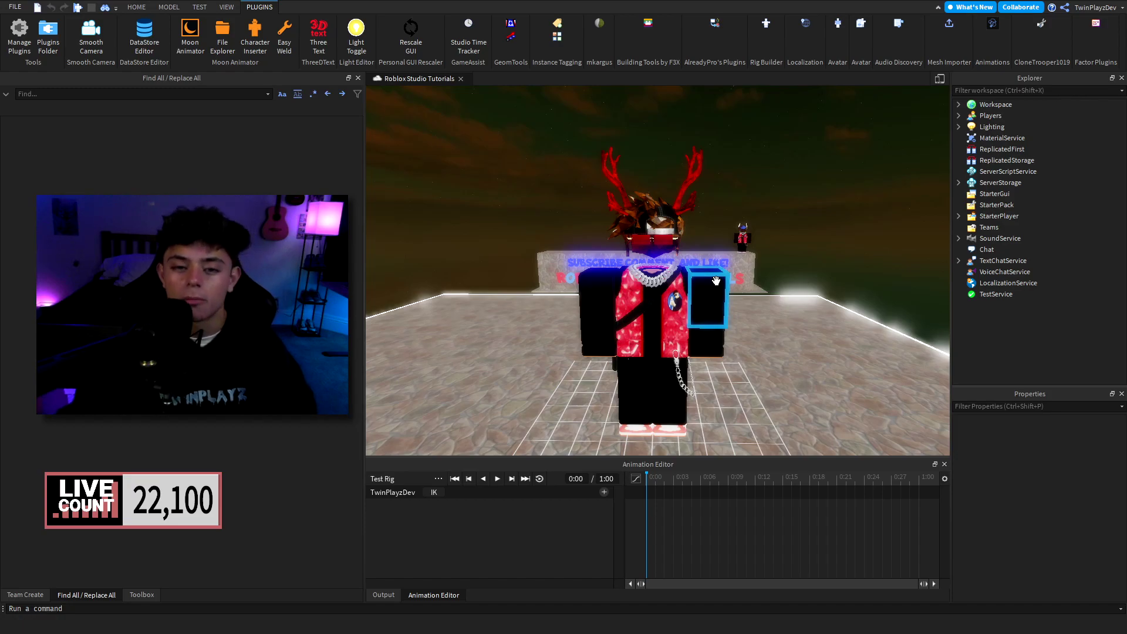
{"action": "scroll", "coordinate": [713, 281], "scroll_direction": "down", "scroll_amount": 5}
{"action": "scroll", "coordinate": [713, 281], "scroll_direction": "up", "scroll_amount": 5}
{"action": "scroll", "coordinate": [713, 280], "scroll_direction": "down", "scroll_amount": 5}
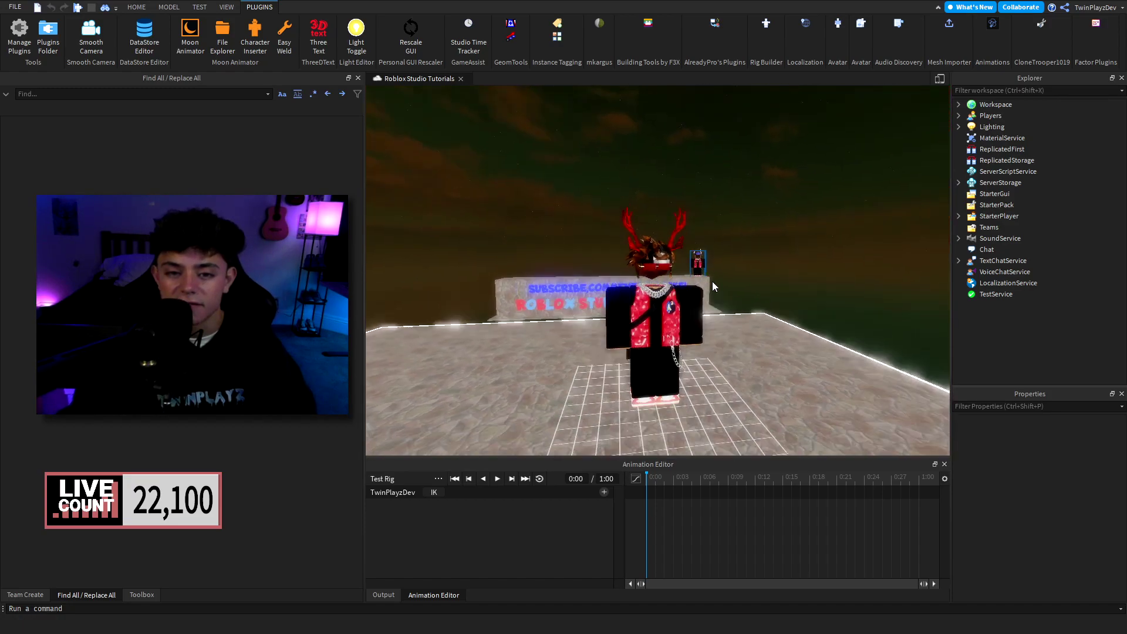
{"action": "scroll", "coordinate": [712, 281], "scroll_direction": "up", "scroll_amount": 5}
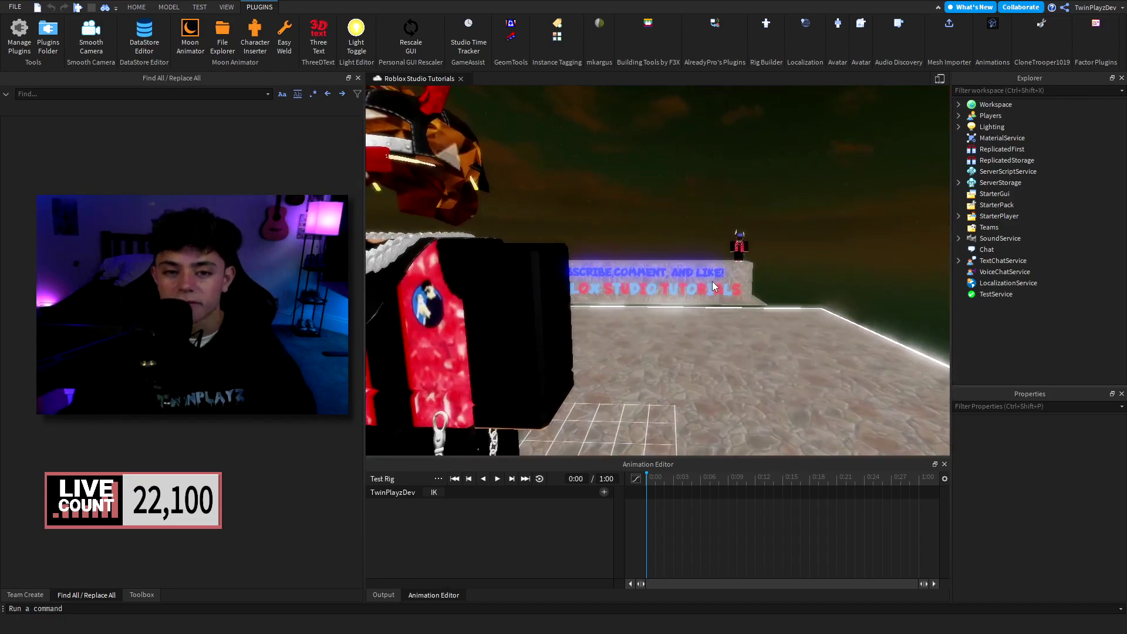
{"action": "scroll", "coordinate": [712, 282], "scroll_direction": "down", "scroll_amount": 5}
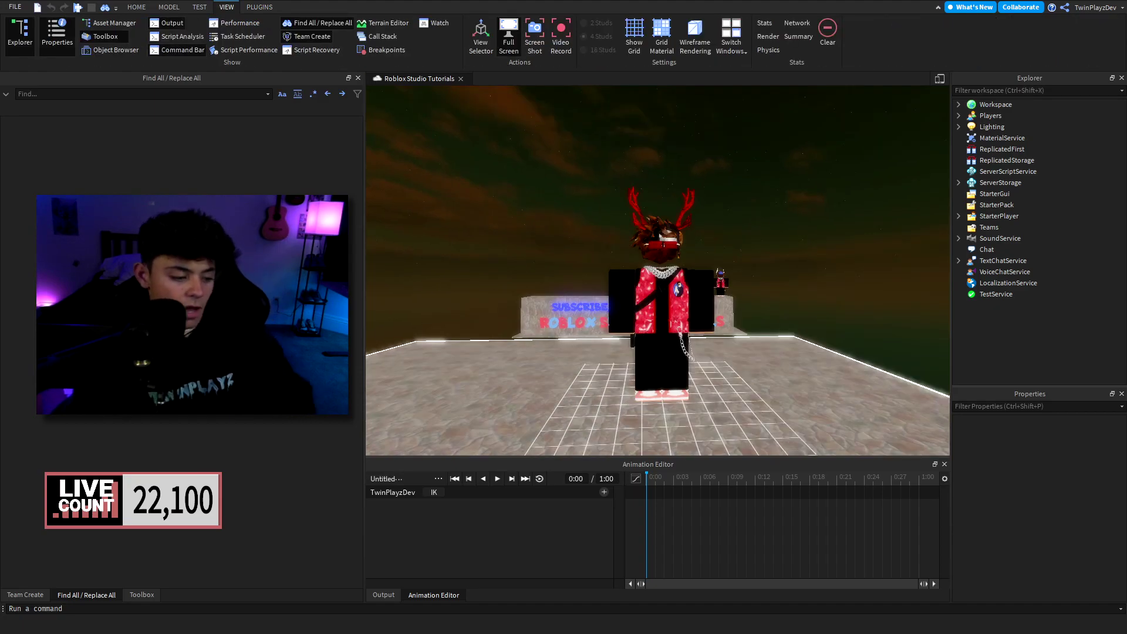
{"action": "scroll", "coordinate": [796, 212], "scroll_direction": "up", "scroll_amount": 3}
{"action": "scroll", "coordinate": [739, 275], "scroll_direction": "up", "scroll_amount": 3}
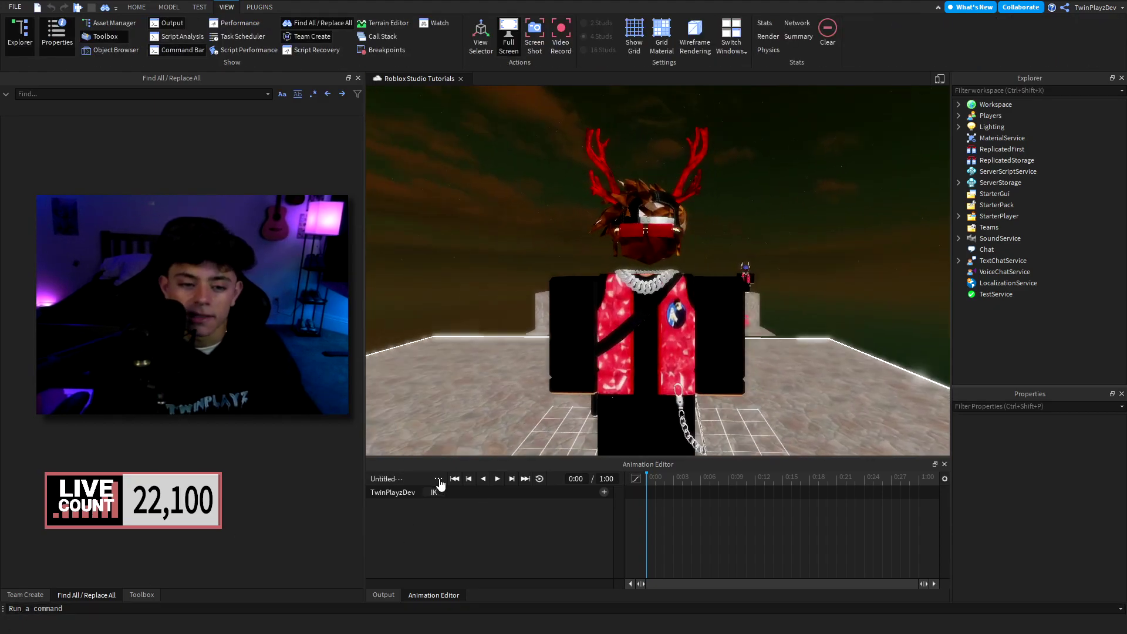
Import the webcam video through Live Animation Creator as a nine-second animation.
{"action": "left_click", "coordinate": [439, 481]}
{"action": "mouse_move", "coordinate": [249, 334]}
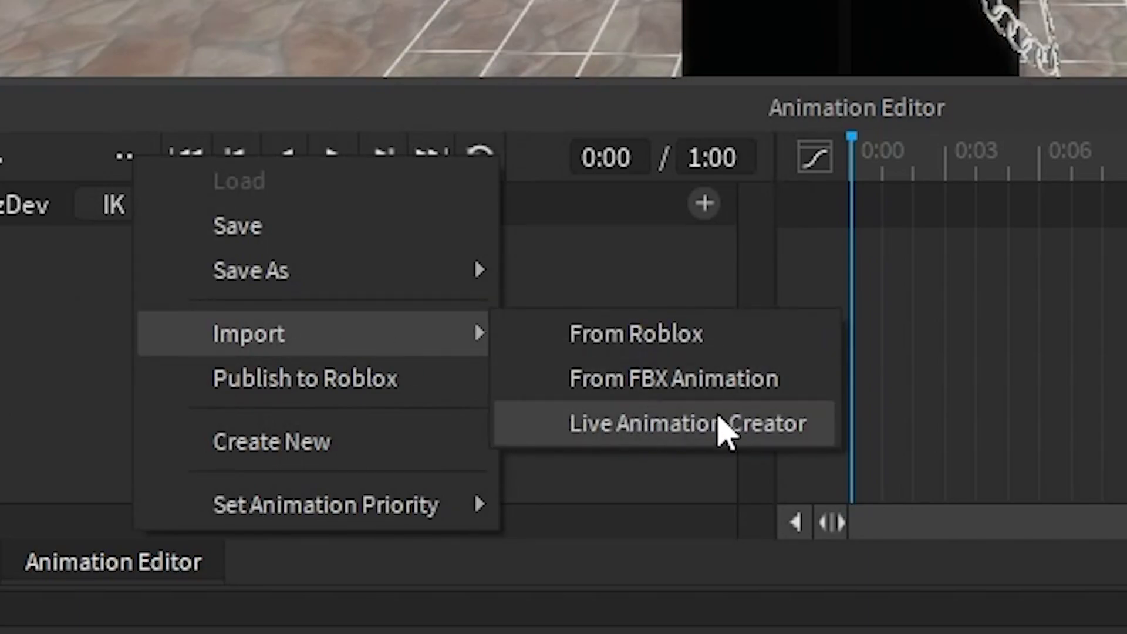
{"action": "left_click", "coordinate": [721, 427]}
{"action": "left_click", "coordinate": [1002, 411]}
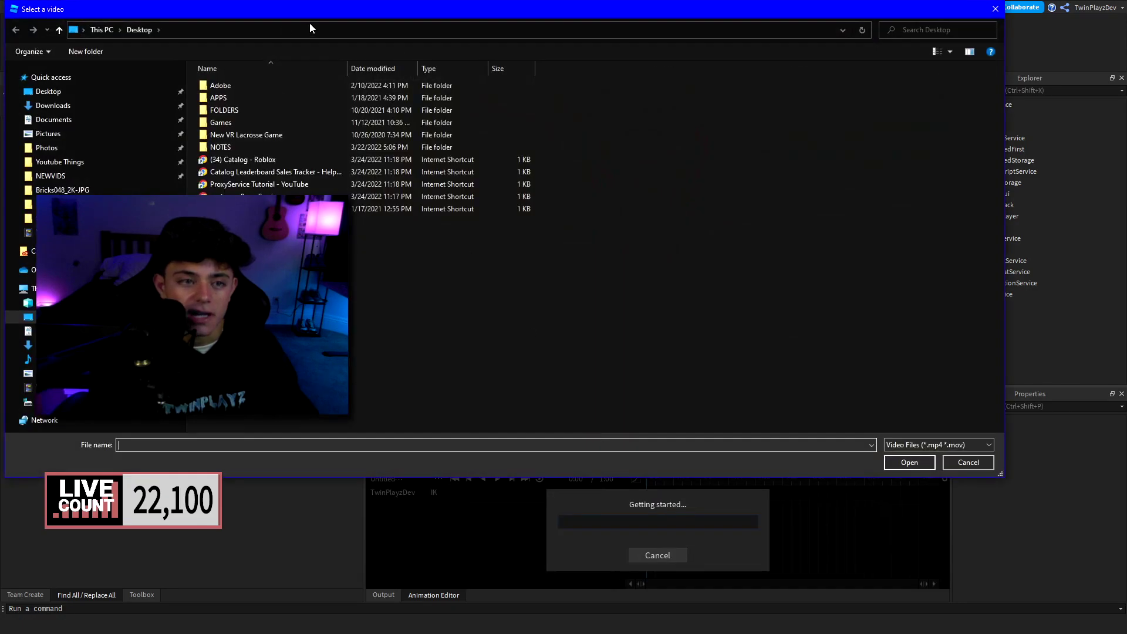
{"action": "left_click_drag", "start_coordinate": [309, 10], "coordinate": [0, 133]}
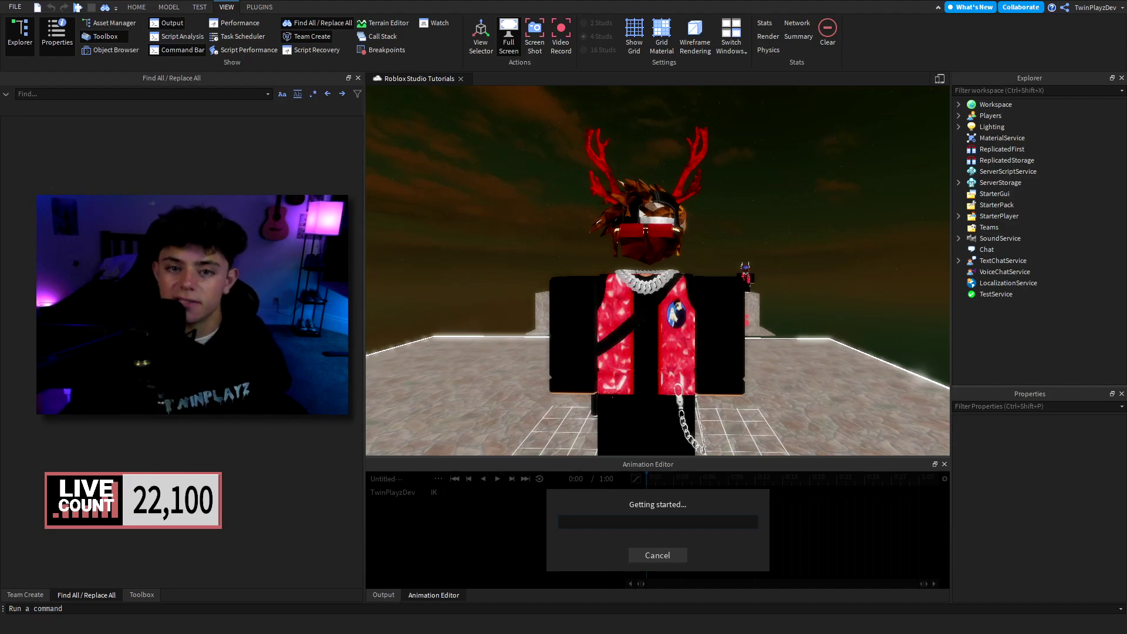
{"action": "scroll", "coordinate": [516, 355], "scroll_direction": "down", "scroll_amount": 5}
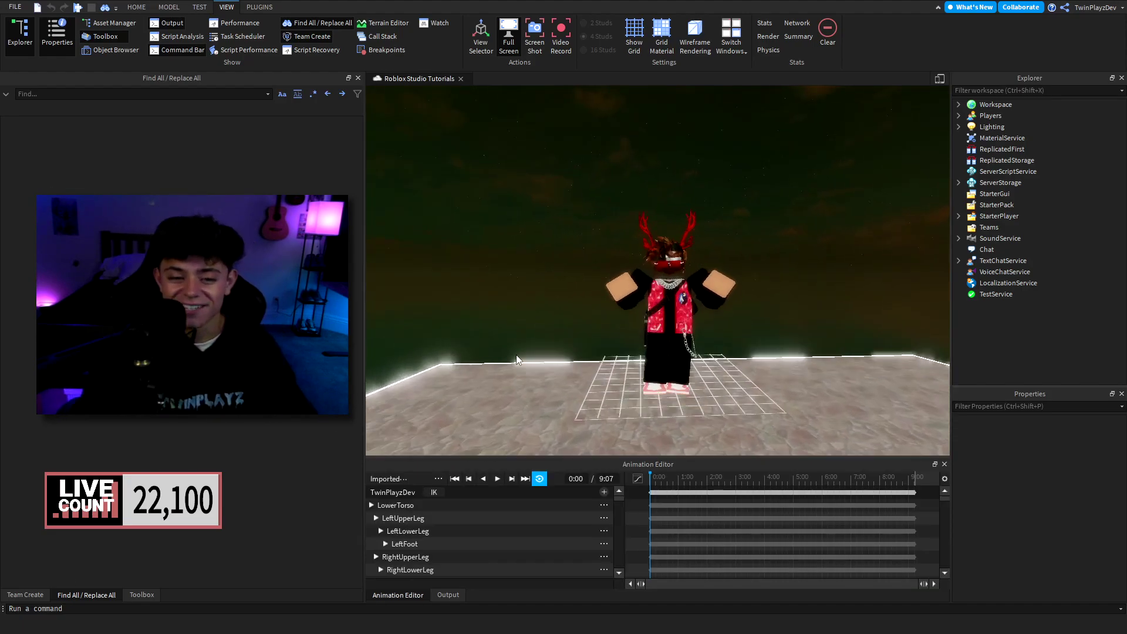
Play the imported animation forward, then stop it and rewind the playhead to 0:00.
{"action": "left_click", "coordinate": [493, 478]}
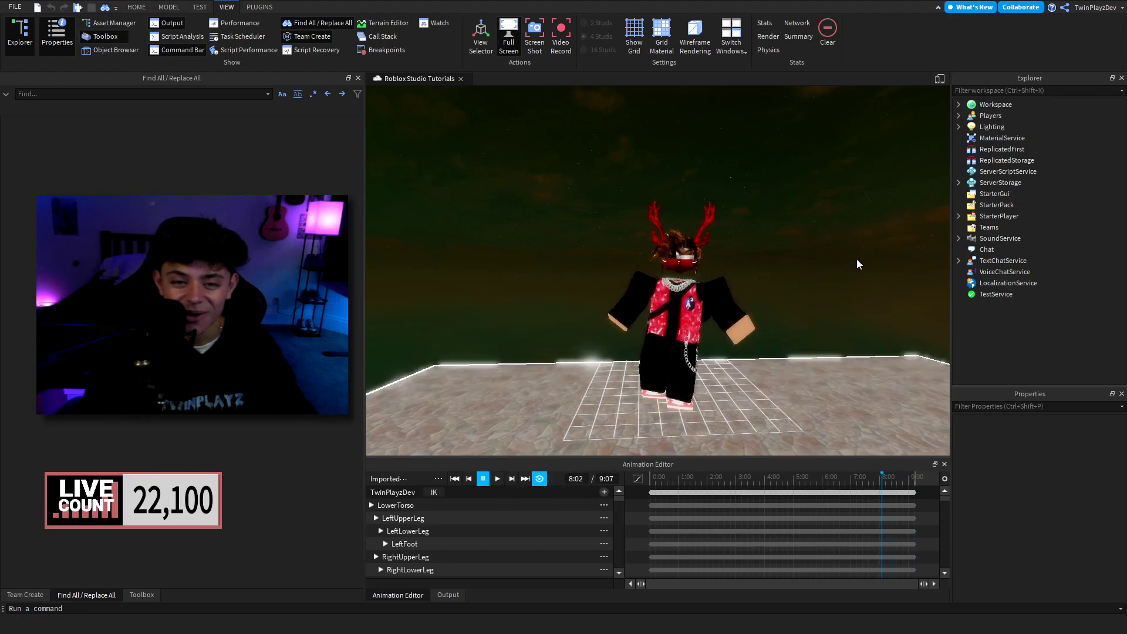
{"action": "left_click", "coordinate": [497, 478]}
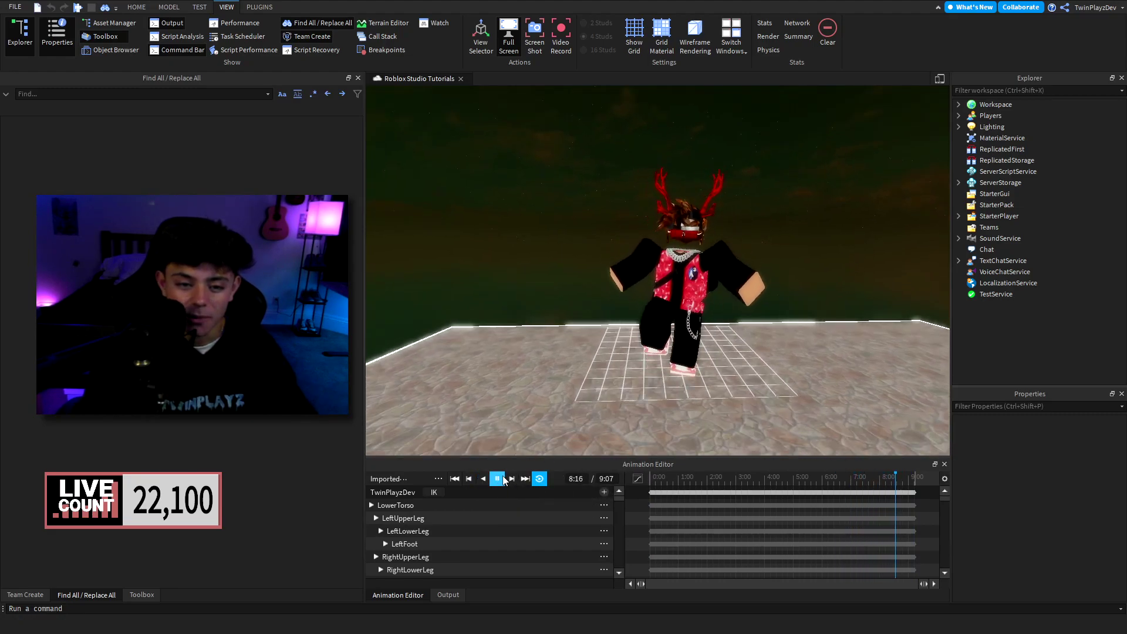
{"action": "key", "text": "space"}
{"action": "left_click_drag", "start_coordinate": [659, 483], "coordinate": [647, 478]}
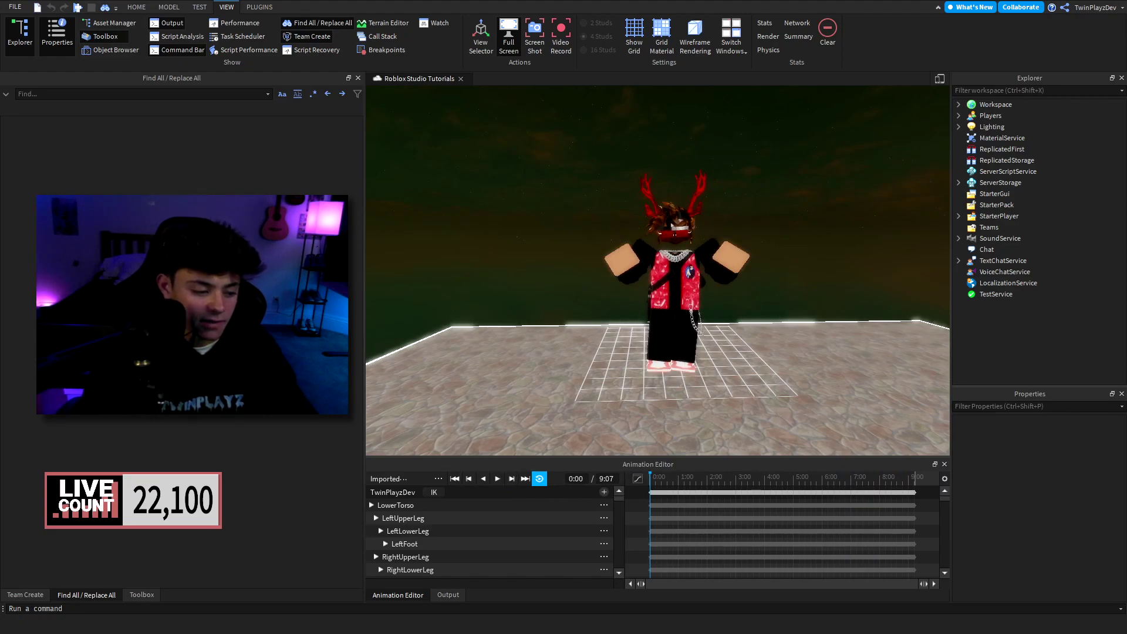
Replay the animation from the start while orbiting the avatar, pausing once and resuming.
{"action": "left_click", "coordinate": [498, 478]}
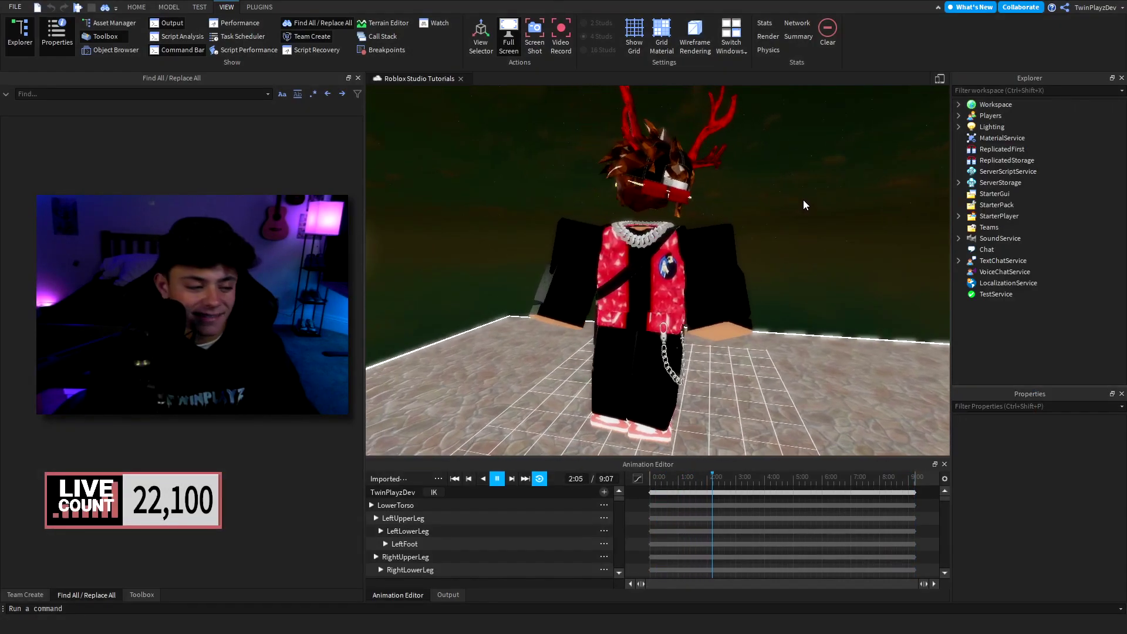
{"action": "right_click_drag", "start_coordinate": [803, 199], "coordinate": [803, 201]}
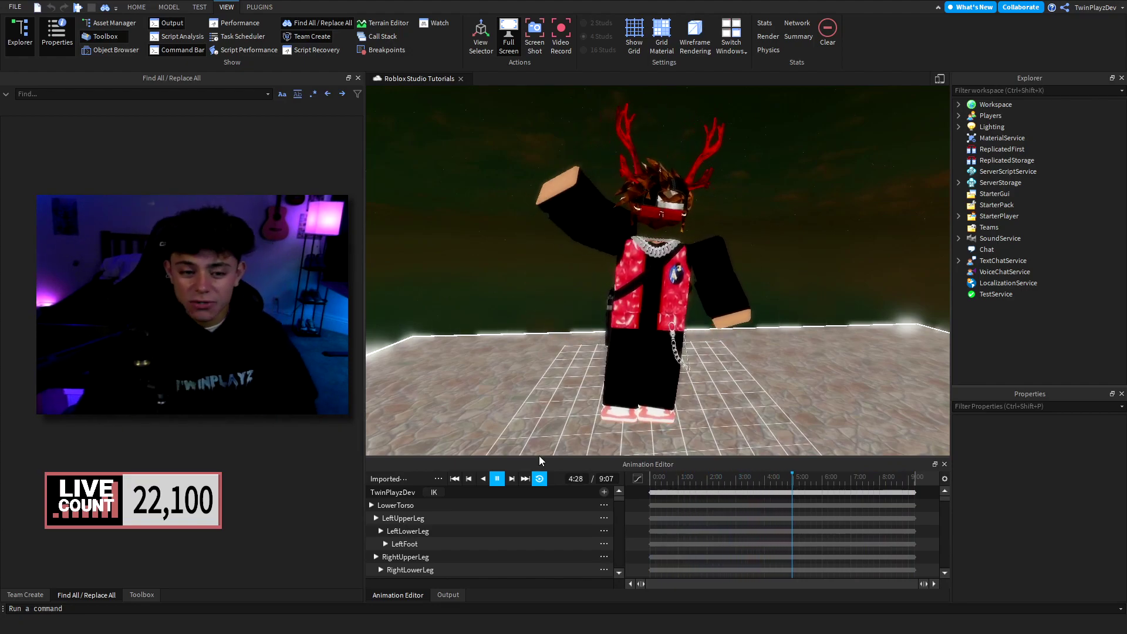
{"action": "key", "text": "space"}
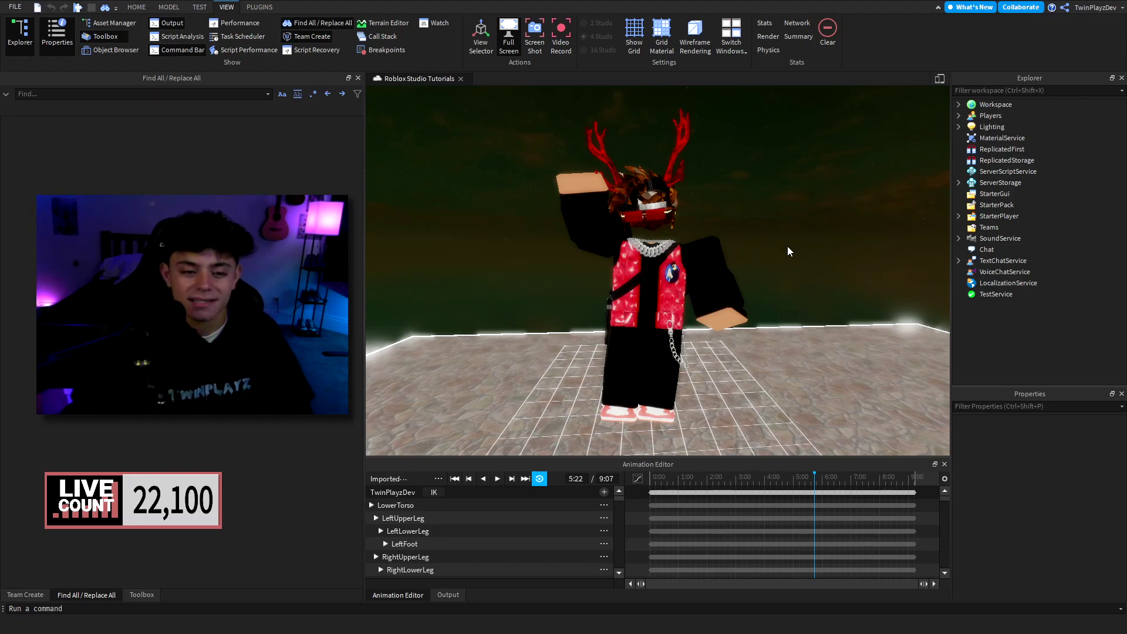
{"action": "left_click", "coordinate": [498, 478]}
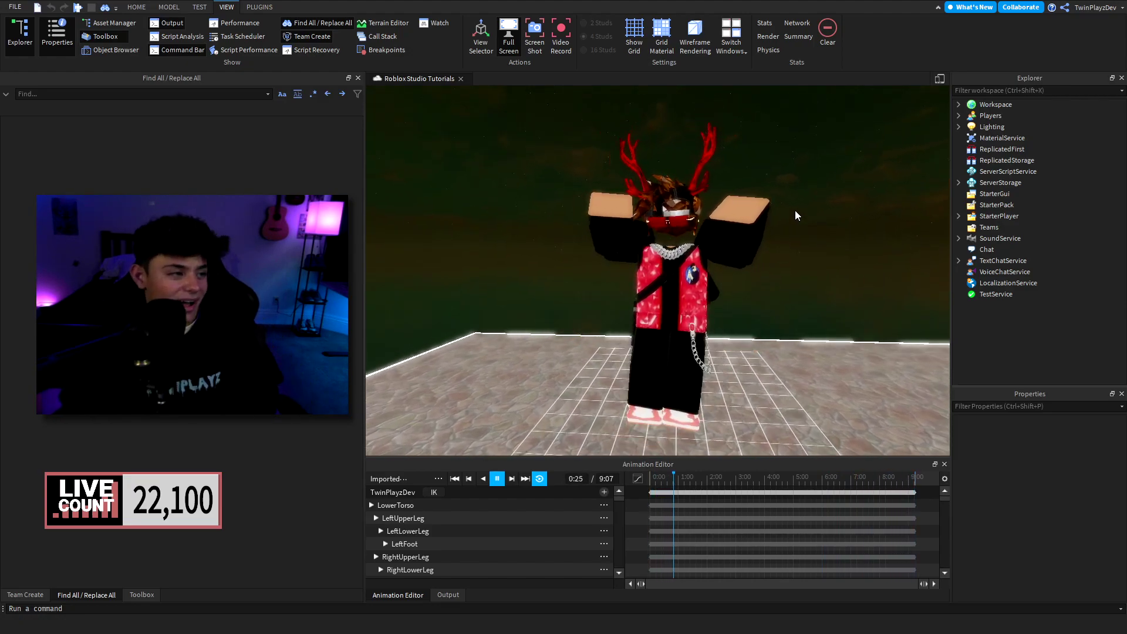
Pause playback at 2:15 and orbit to view the frozen avatar from the front.
{"action": "left_click", "coordinate": [494, 480]}
{"action": "scroll", "coordinate": [796, 207], "scroll_direction": "down", "scroll_amount": 5}
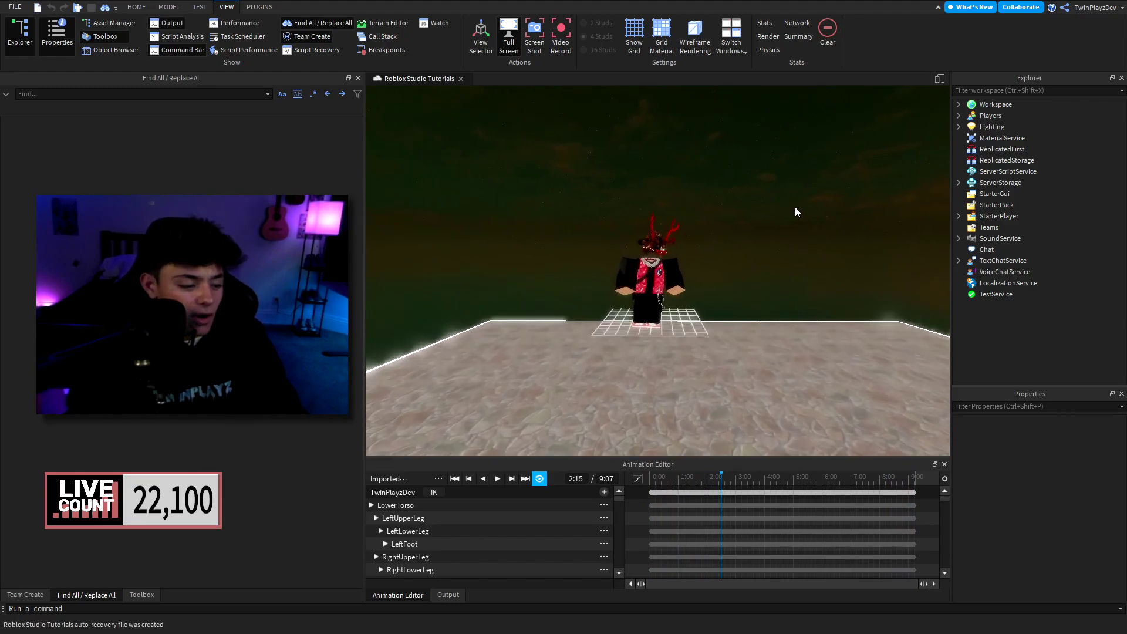
{"action": "right_click_drag", "start_coordinate": [796, 207], "coordinate": [795, 207]}
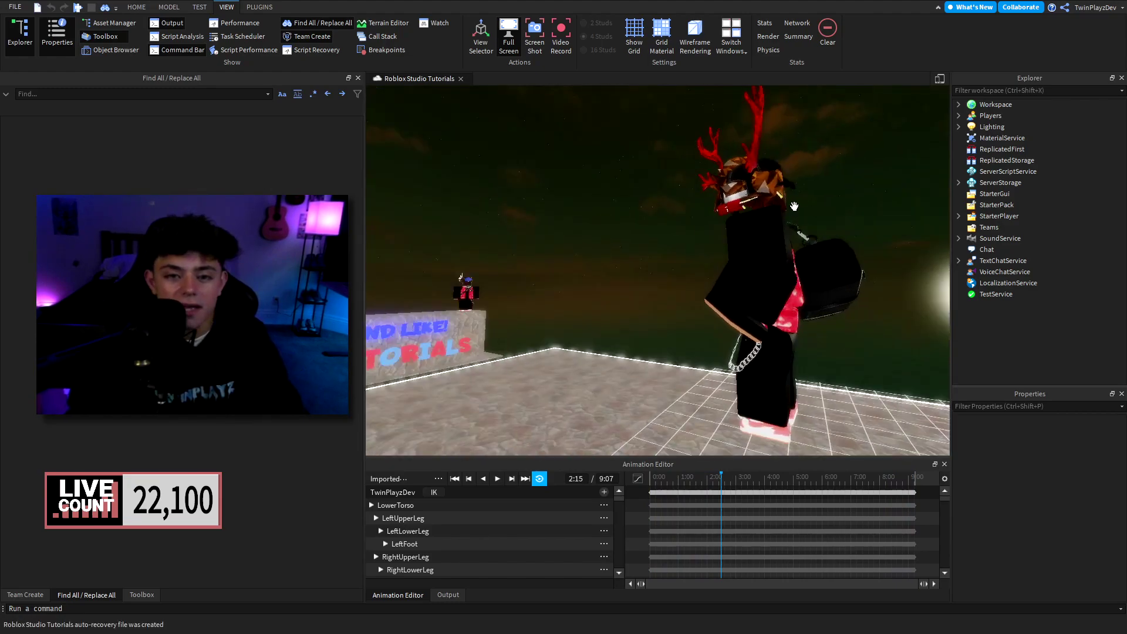
{"action": "scroll", "coordinate": [795, 206], "scroll_direction": "down", "scroll_amount": 5}
{"action": "scroll", "coordinate": [796, 207], "scroll_direction": "up", "scroll_amount": 5}
{"action": "scroll", "coordinate": [795, 207], "scroll_direction": "down", "scroll_amount": 3}
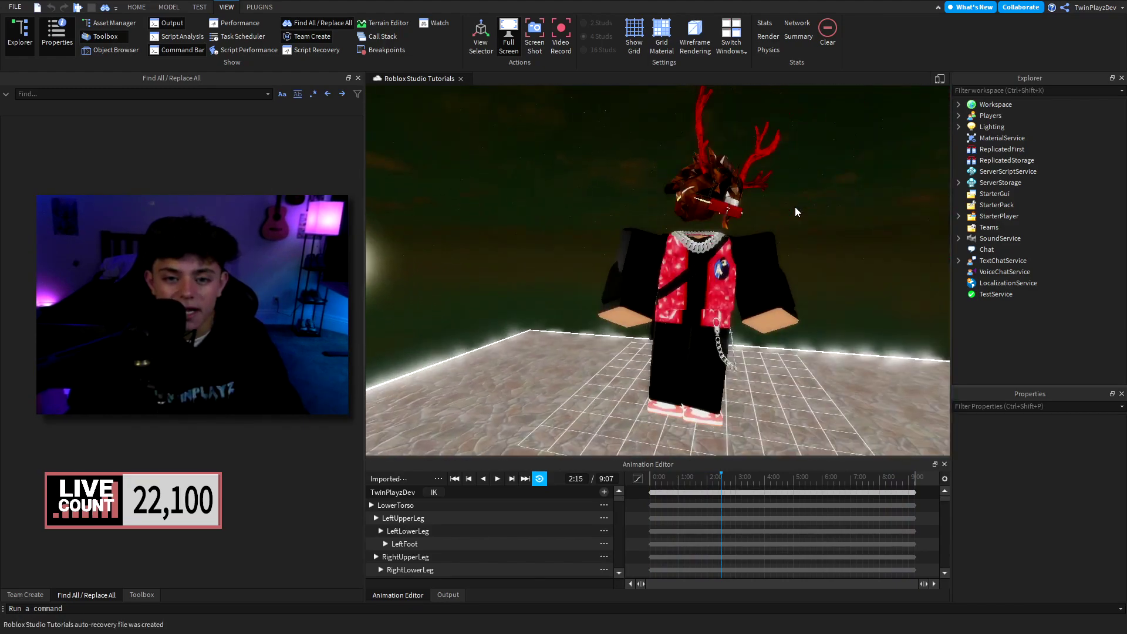
{"action": "scroll", "coordinate": [796, 207], "scroll_direction": "up", "scroll_amount": 3}
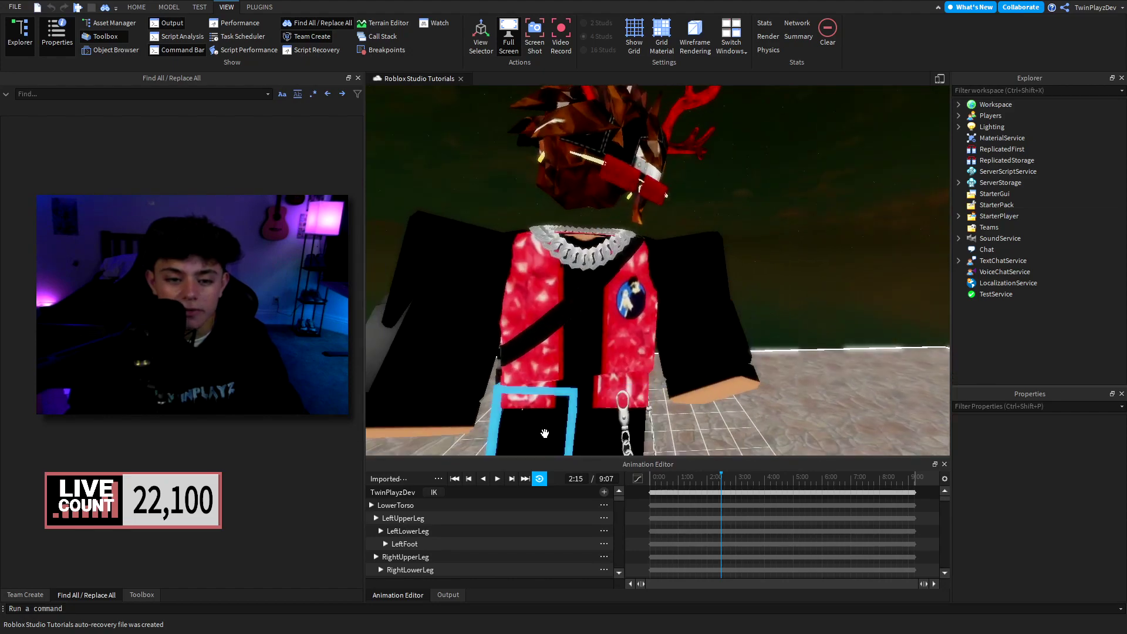
{"action": "scroll", "coordinate": [795, 207], "scroll_direction": "down", "scroll_amount": 6}
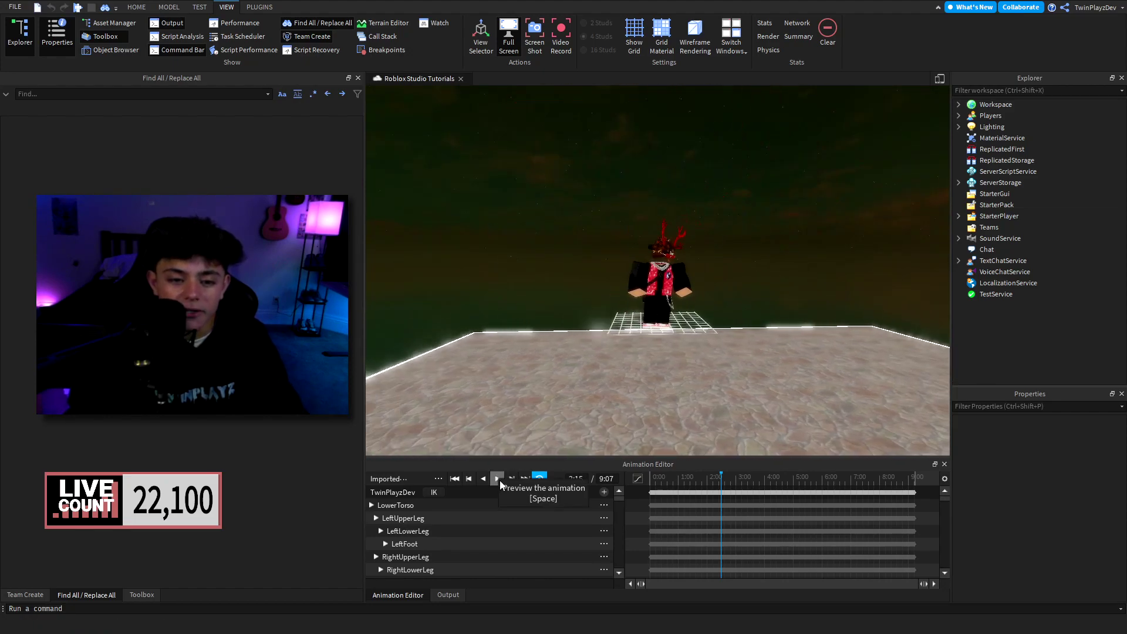
{"action": "scroll", "coordinate": [758, 286], "scroll_direction": "up", "scroll_amount": 3}
{"action": "right_click_drag", "start_coordinate": [758, 286], "coordinate": [758, 291]}
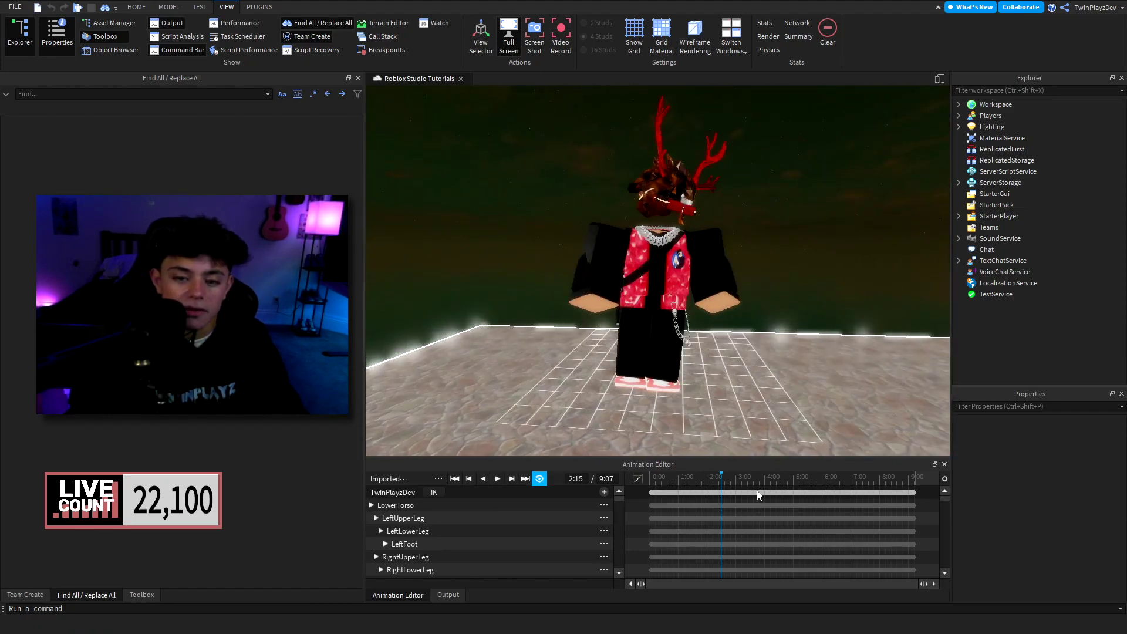
{"action": "scroll", "coordinate": [805, 300], "scroll_direction": "down", "scroll_amount": 5}
{"action": "scroll", "coordinate": [807, 300], "scroll_direction": "up", "scroll_amount": 6}
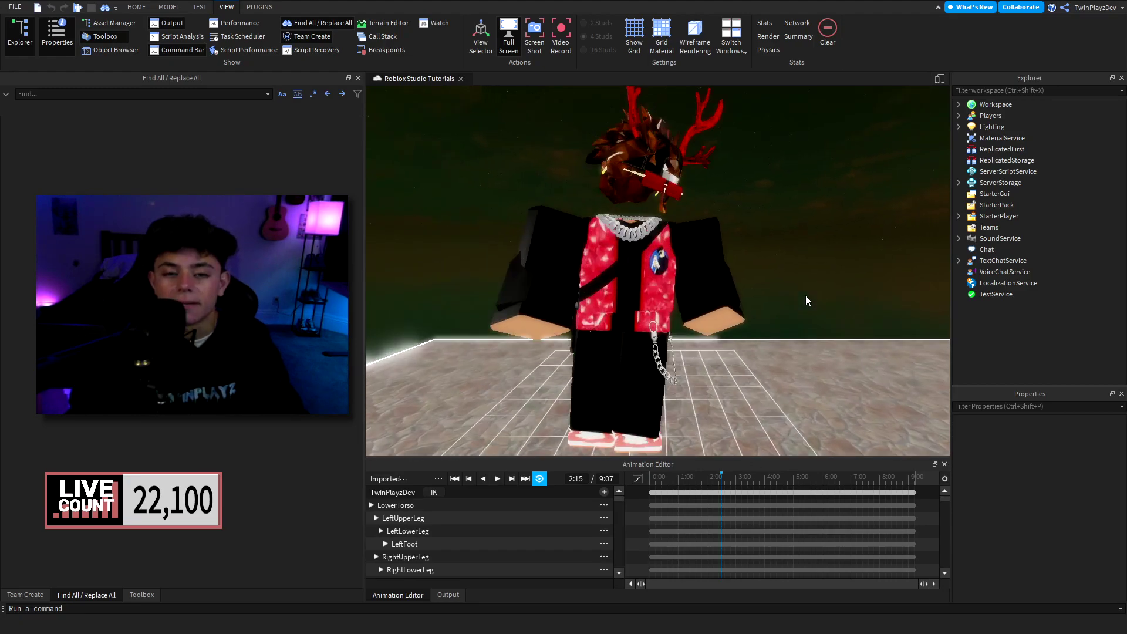